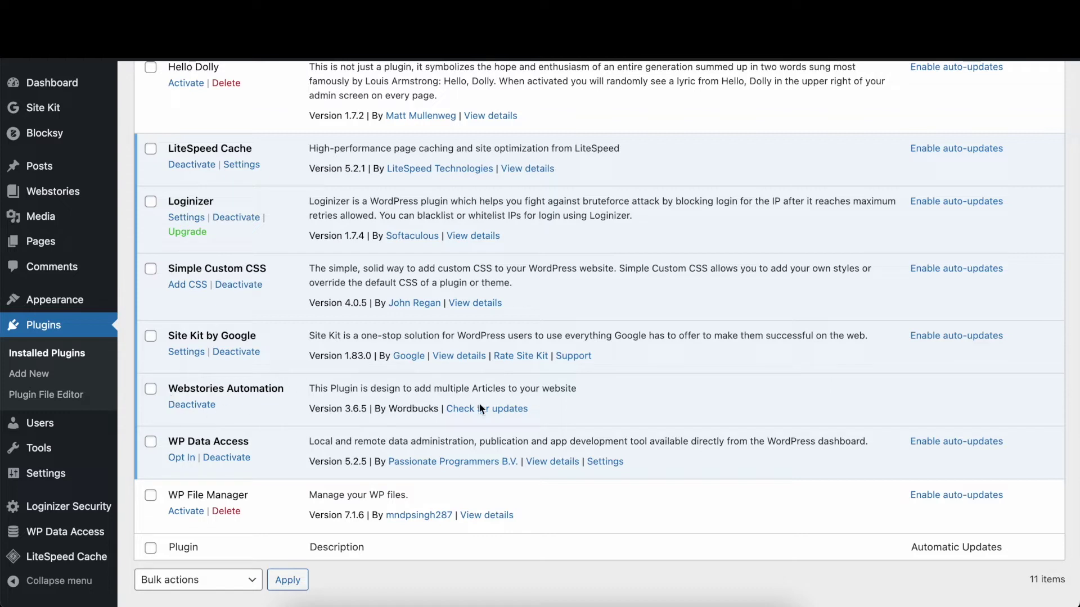
- Run an update check on Webstories Automation and confirm it is up to date
right_click(179, 395)
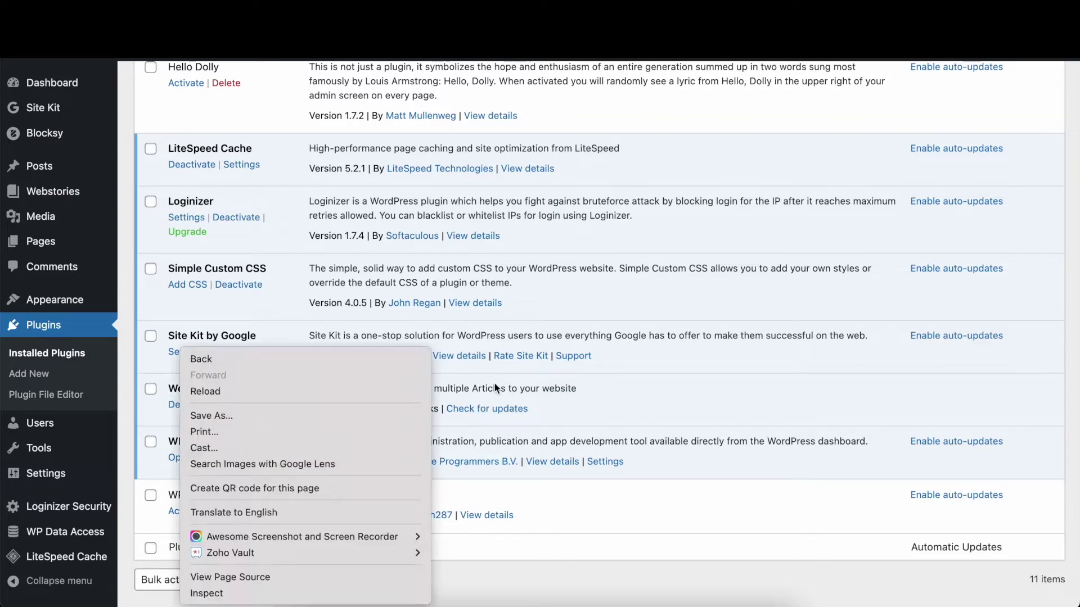
left_click(488, 405)
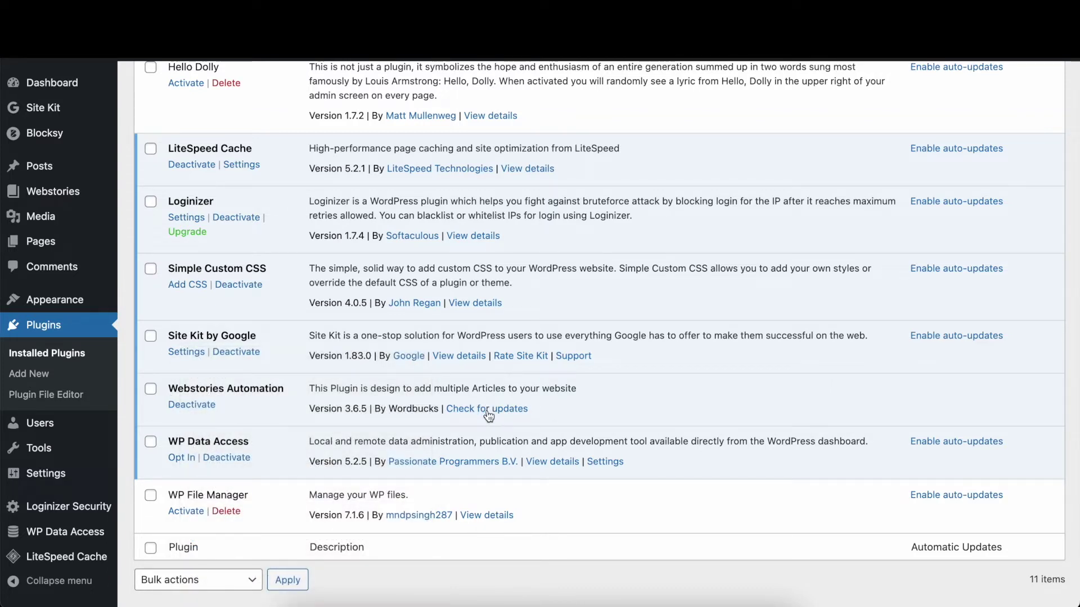
left_click(488, 411)
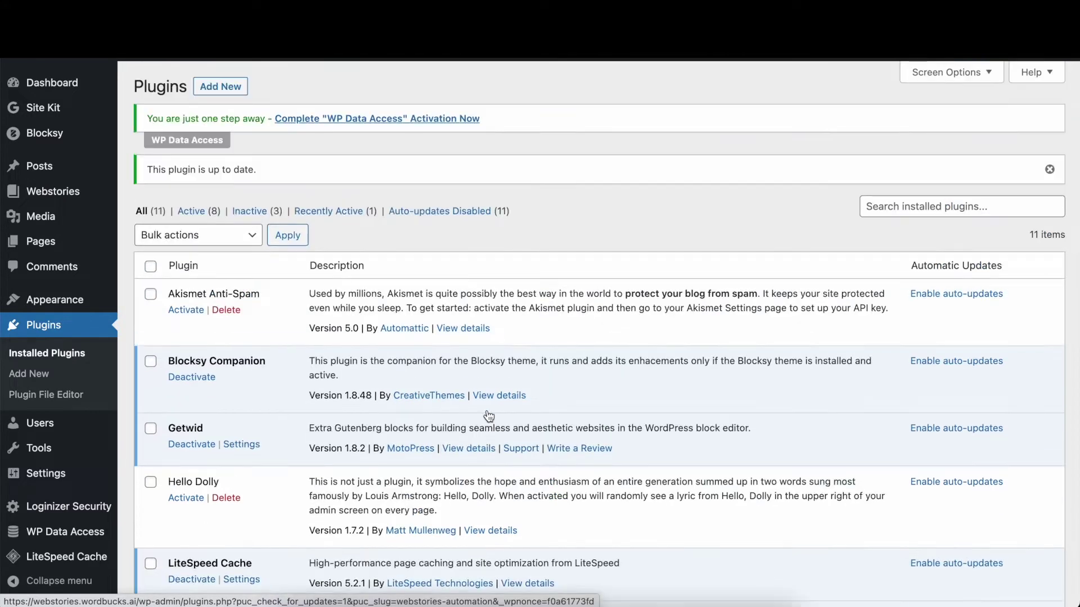
scroll(488, 415, "down", 2)
scroll(487, 413, "down", 3)
scroll(487, 415, "down", 2)
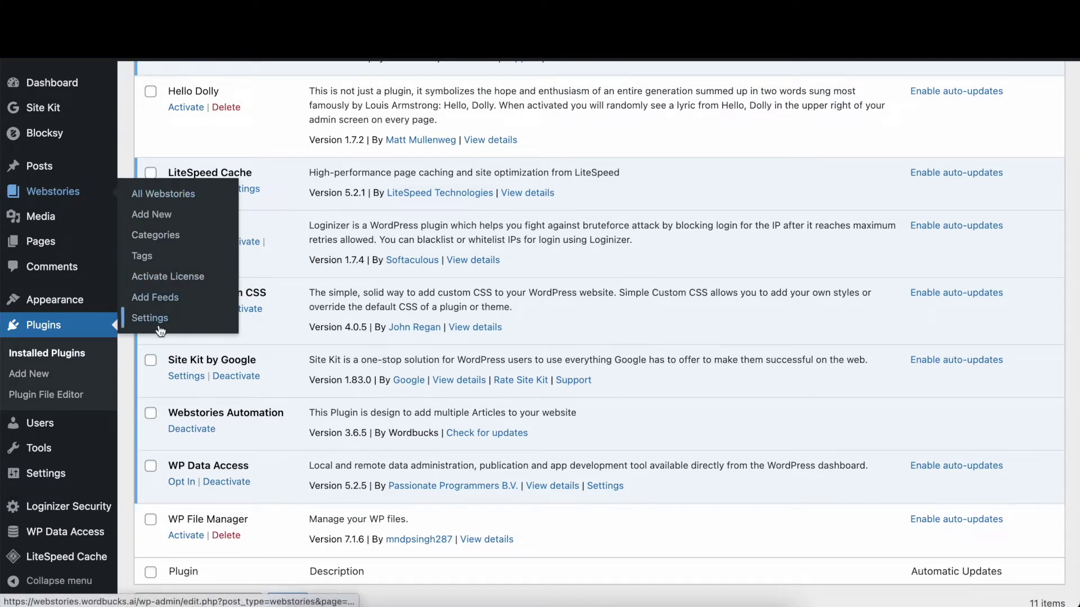
- Go to Webstories Settings, where the Google Analytics and AdSense ID fields are empty
left_click(186, 319)
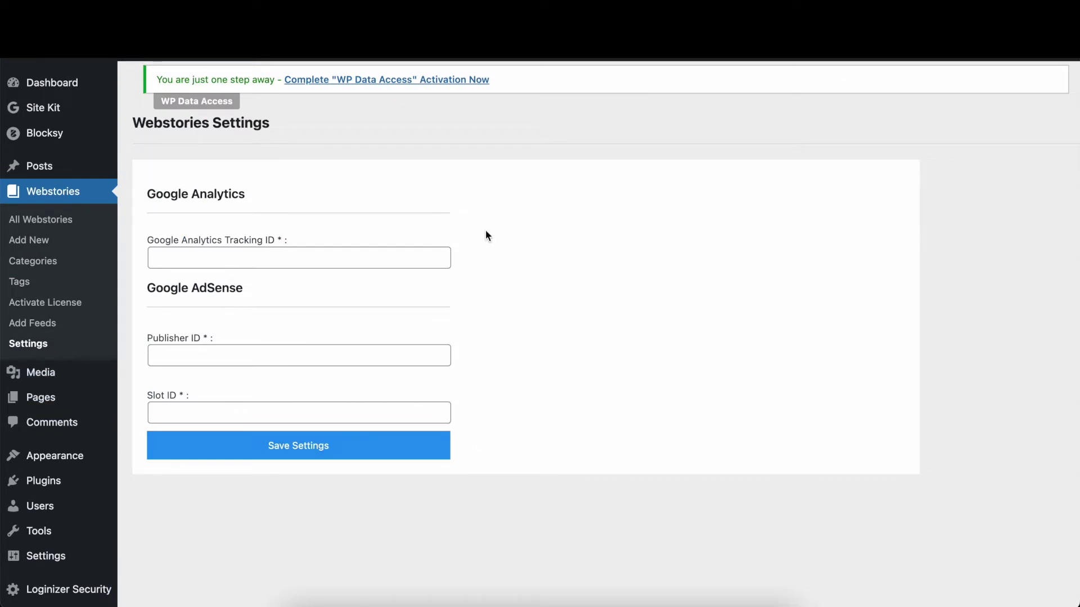
- Activate the Webstories Automation license using the prefilled license key
left_click(89, 307)
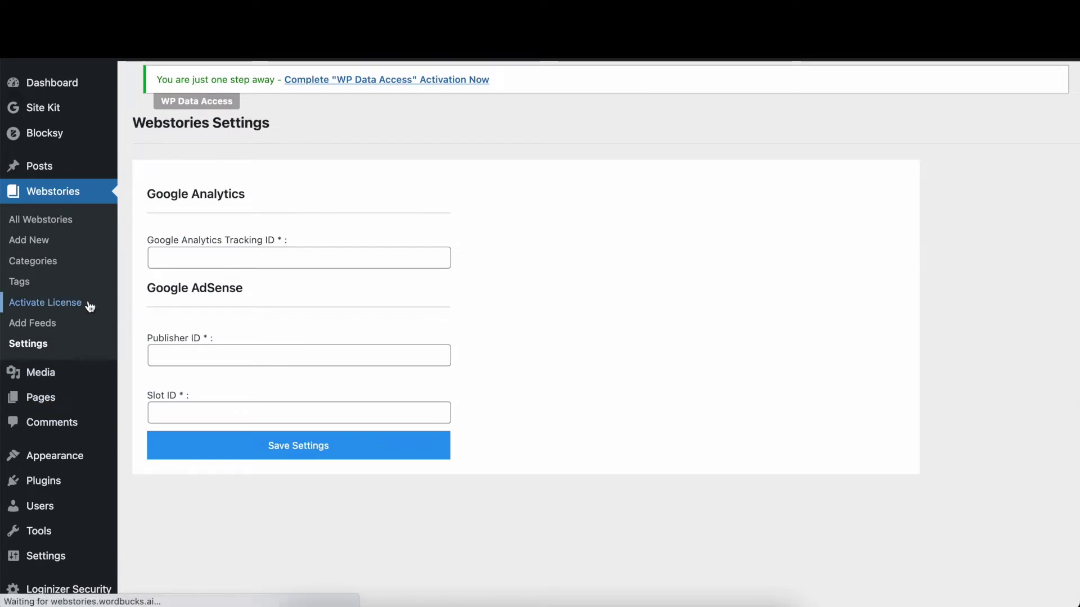
left_click(295, 241)
key("ctrl+a")
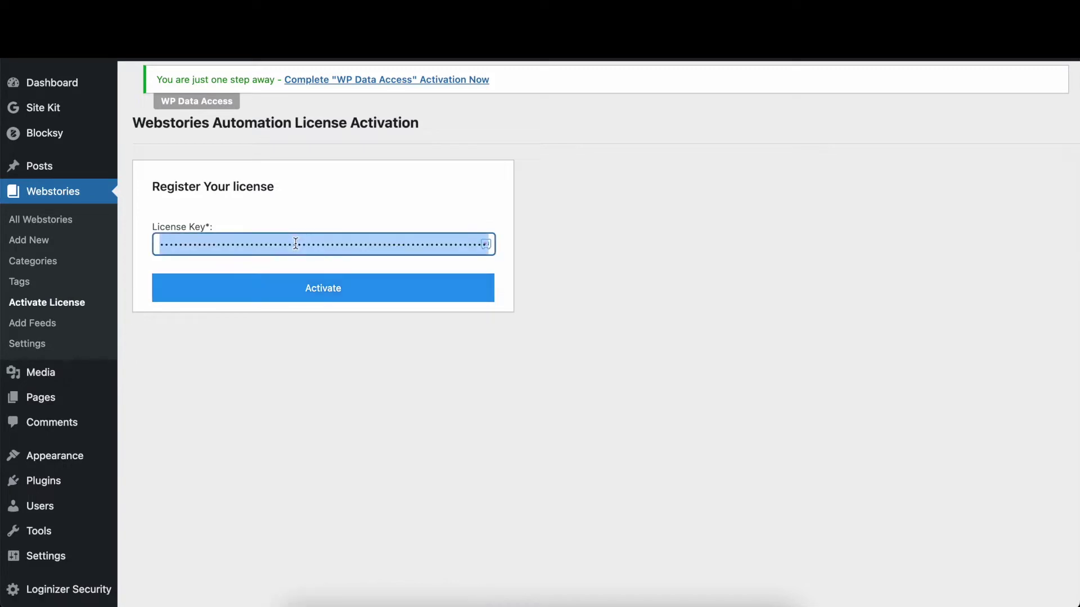
left_click(365, 277)
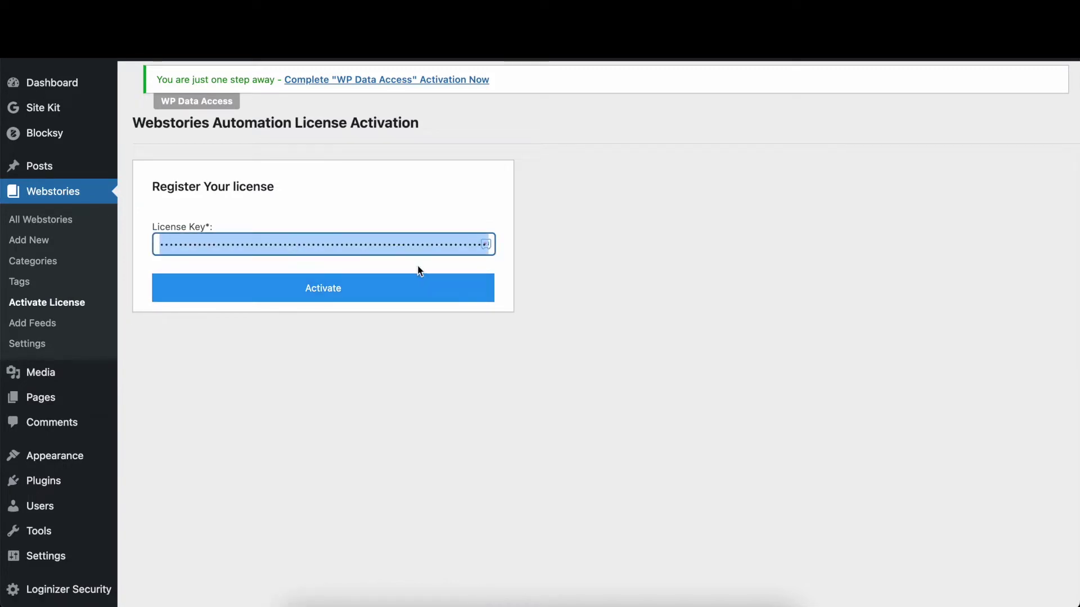
left_click(371, 284)
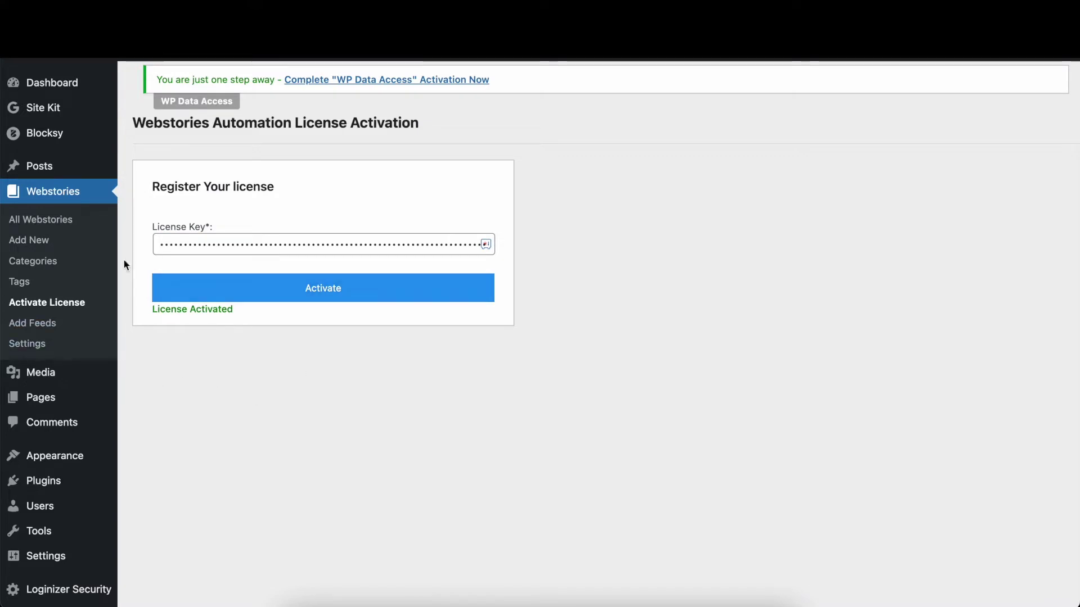
left_click(54, 324)
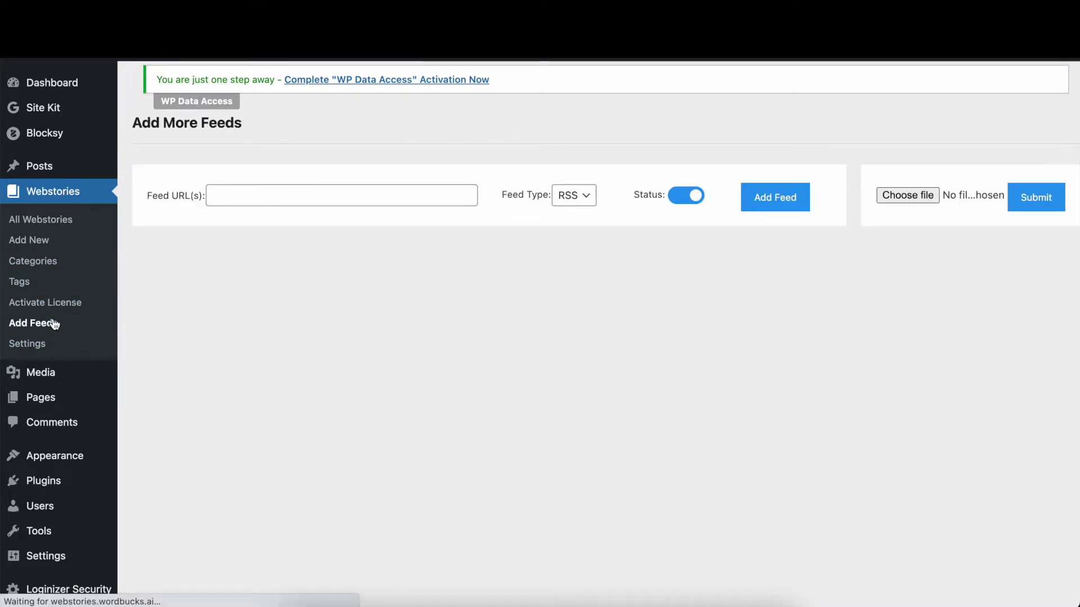
- Put the cursor in the Feed URL(s) box on Add More Feeds
left_click(258, 205)
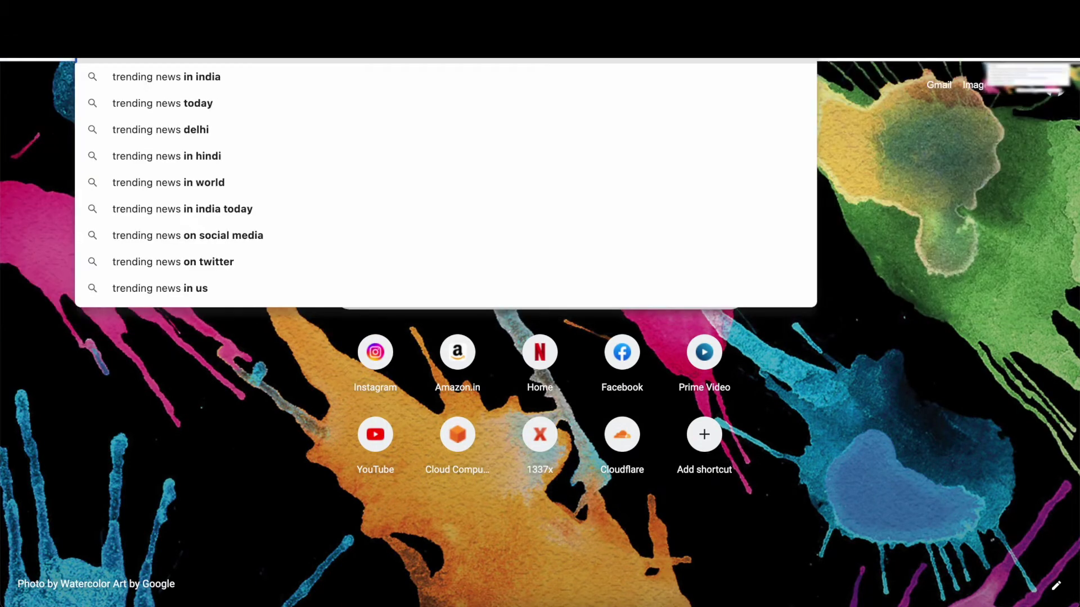
type("fee")
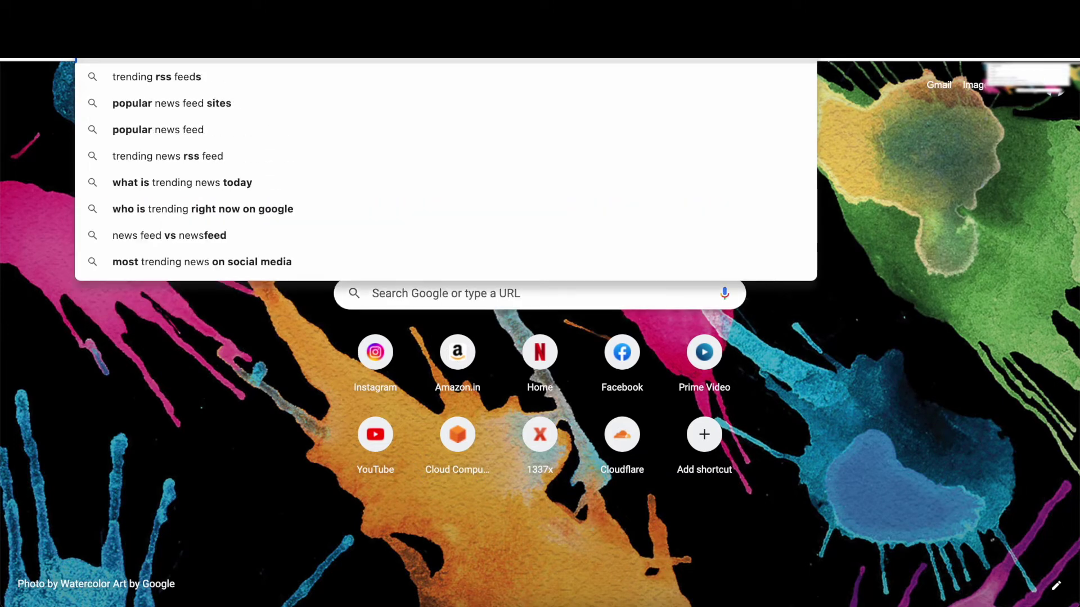
type("ding news feeds tech")
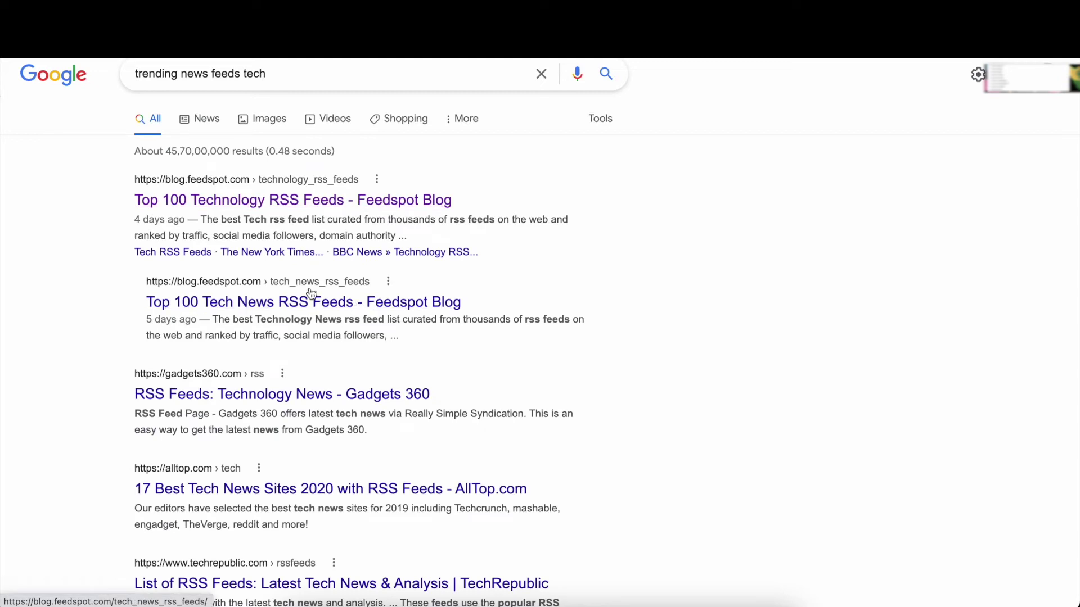
scroll(297, 262, "down", 1)
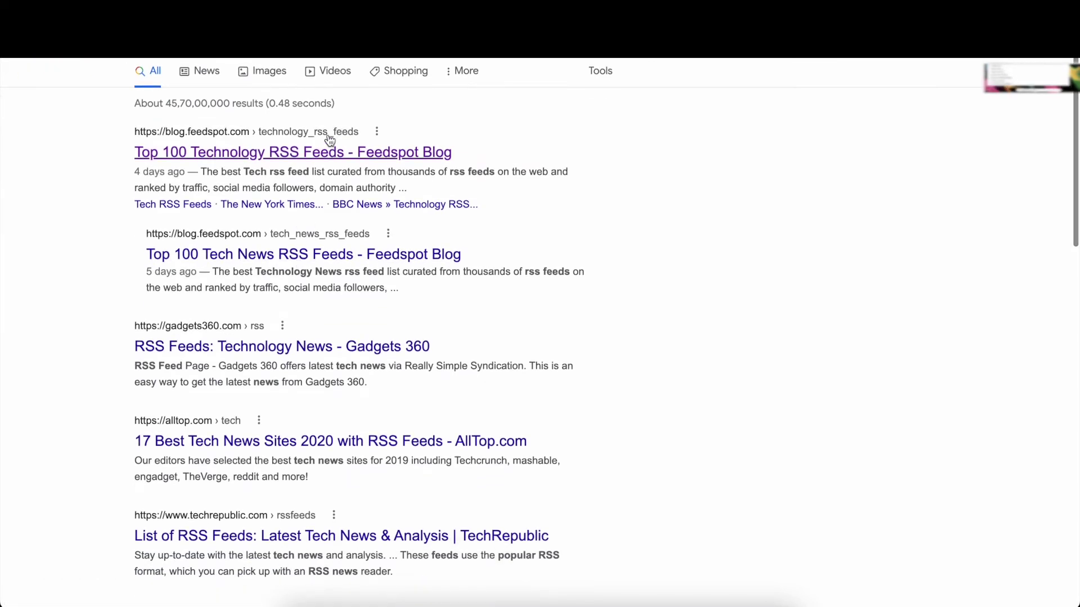
- Open Feedspot's Top 100 Technology RSS Feeds list and copy the TechCrunch feed URL
left_click(322, 155)
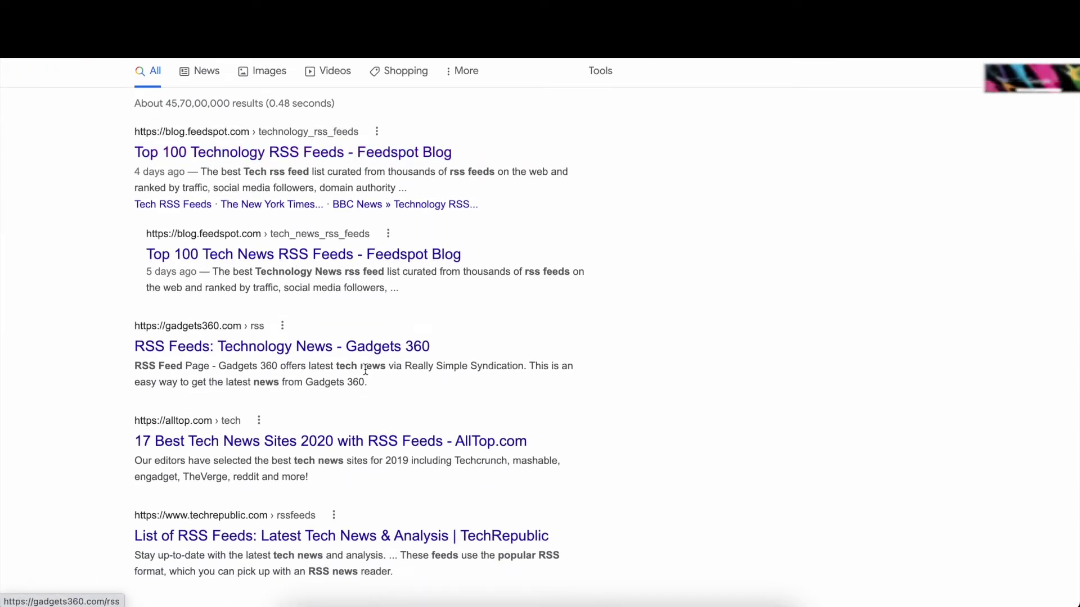
scroll(281, 451, "down", 2)
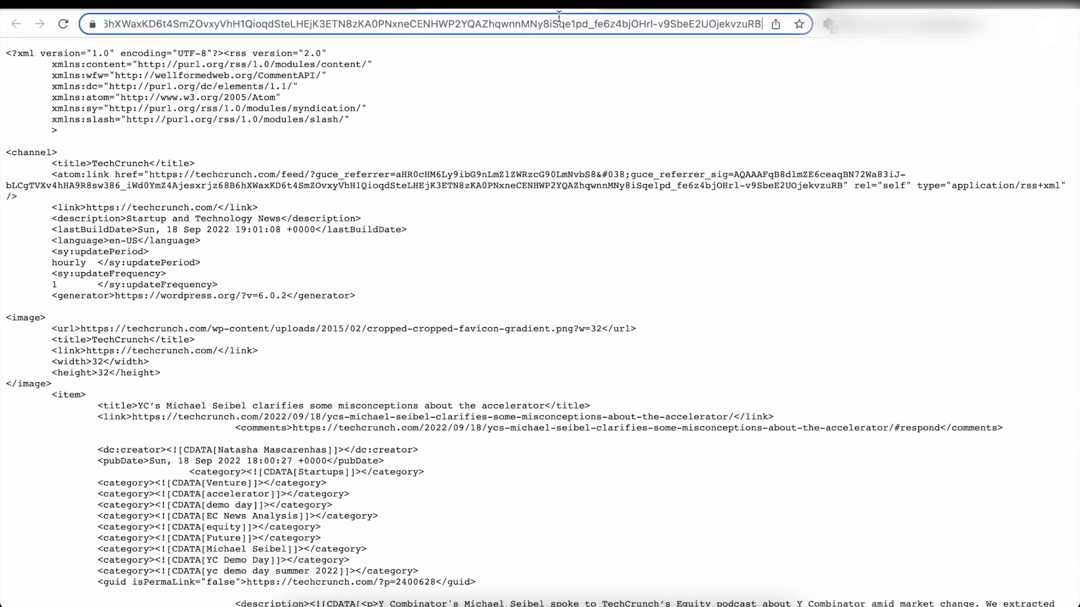
key("super+a")
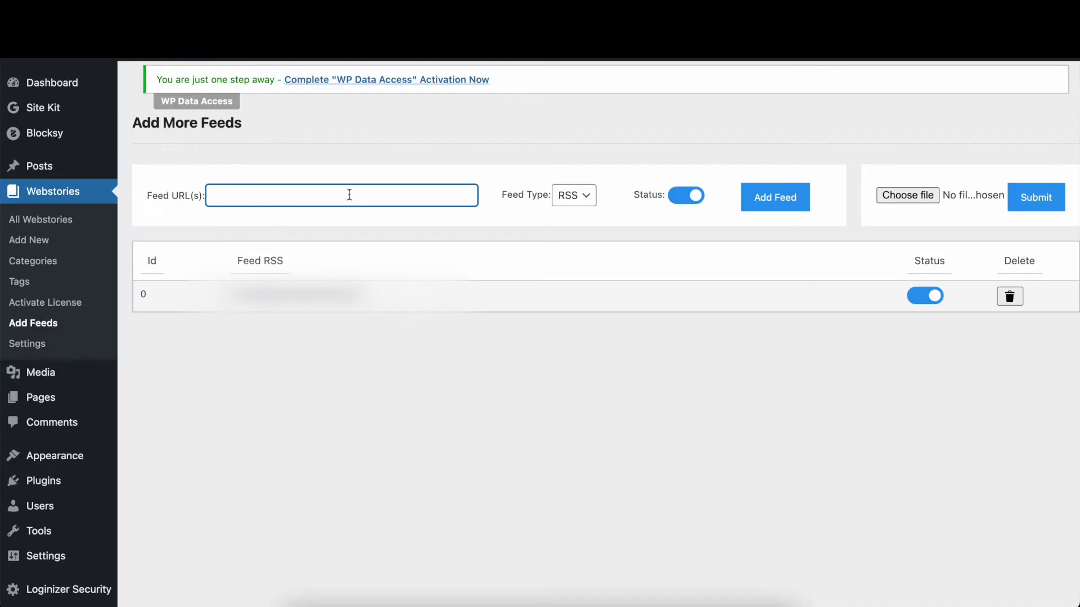
- Paste the TechCrunch feed URL into Feed URL(s) and add it as feed 1
left_click(349, 195)
key("super+v")
left_click(775, 199)
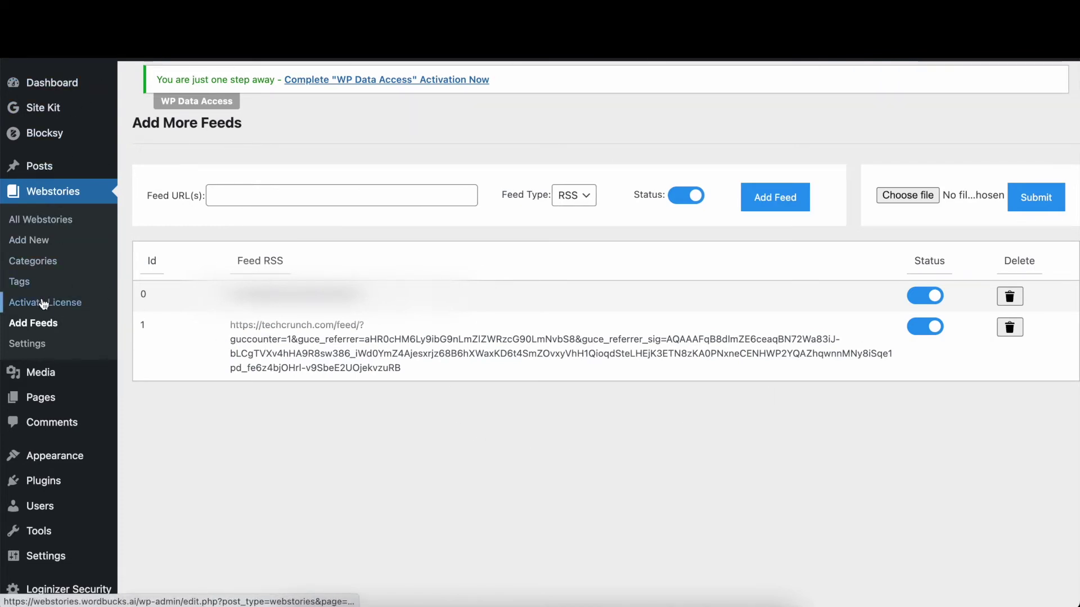
left_click(42, 222)
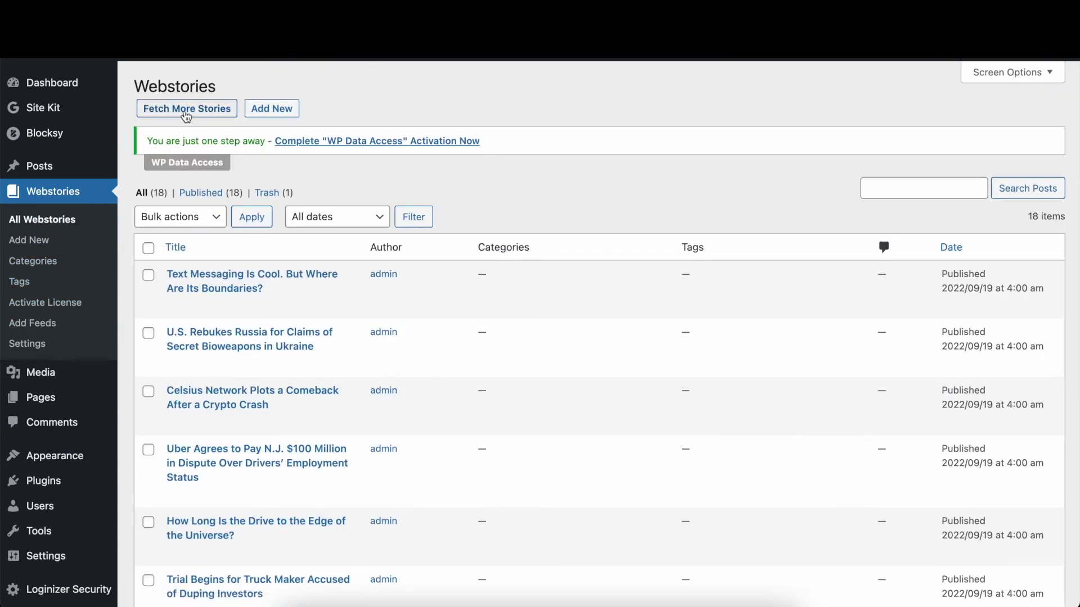
- Run Fetch More Stories from the All Webstories list of 18 published stories
left_click(191, 111)
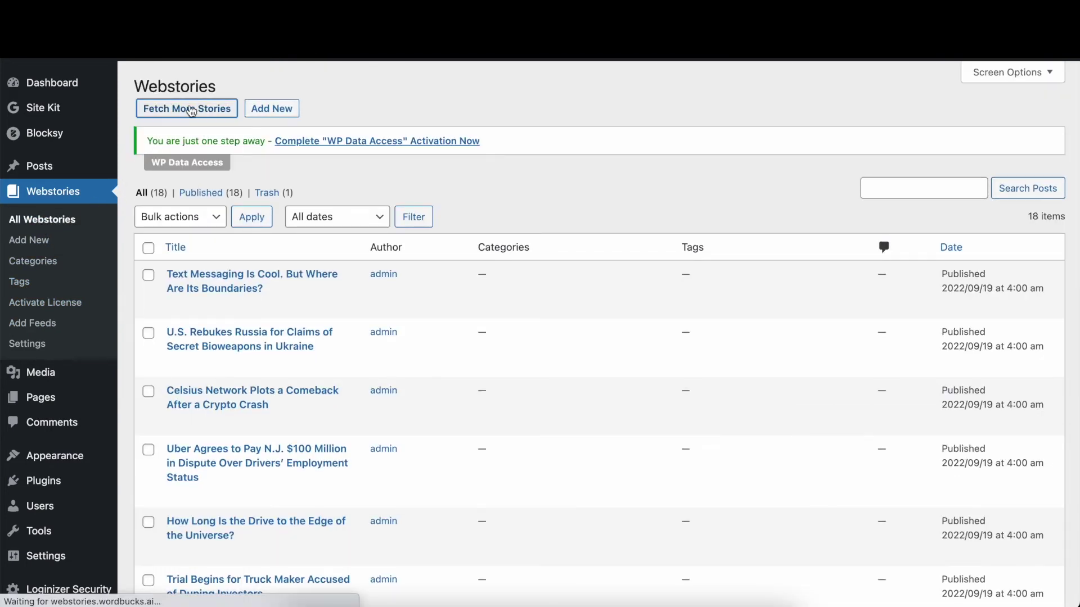